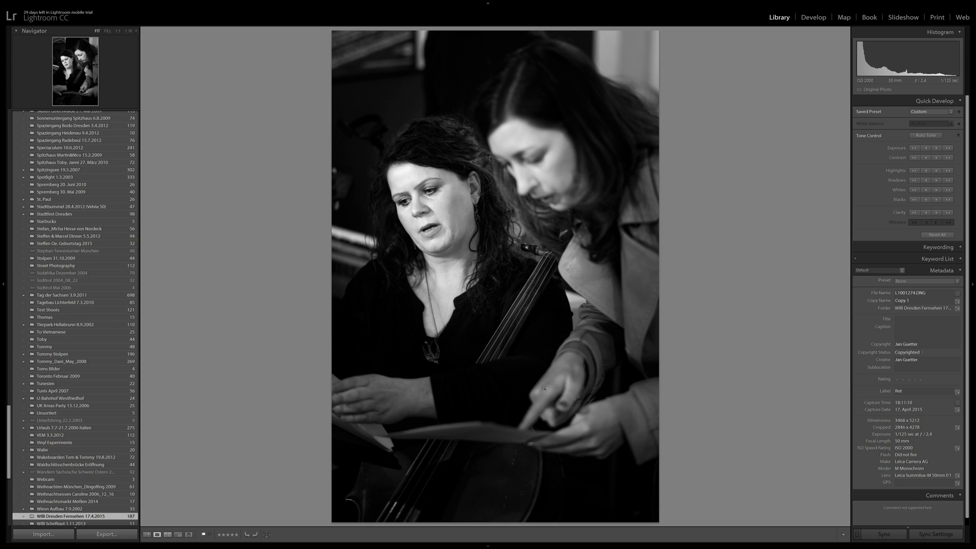
- Open the photo copy for developing and reset all of its develop settings
key(k)
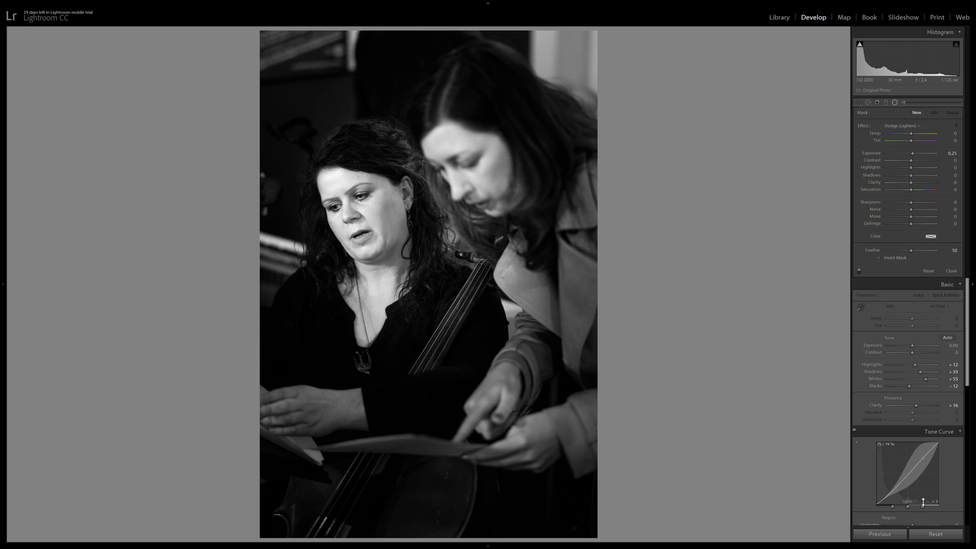
click(932, 533)
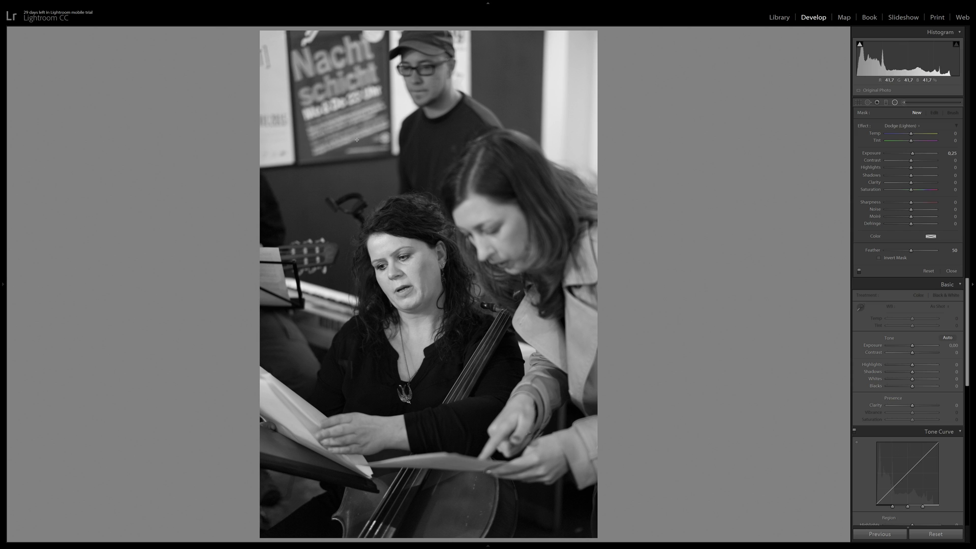
- Crop the photo tightly around the two women, cutting out the man and poster in the background
key(r)
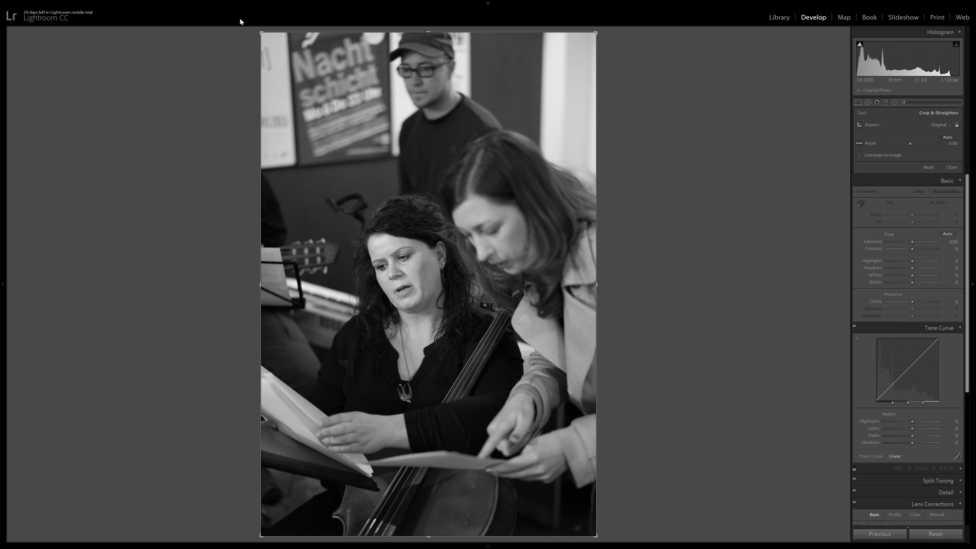
drag(261, 32, 294, 70)
key(Return)
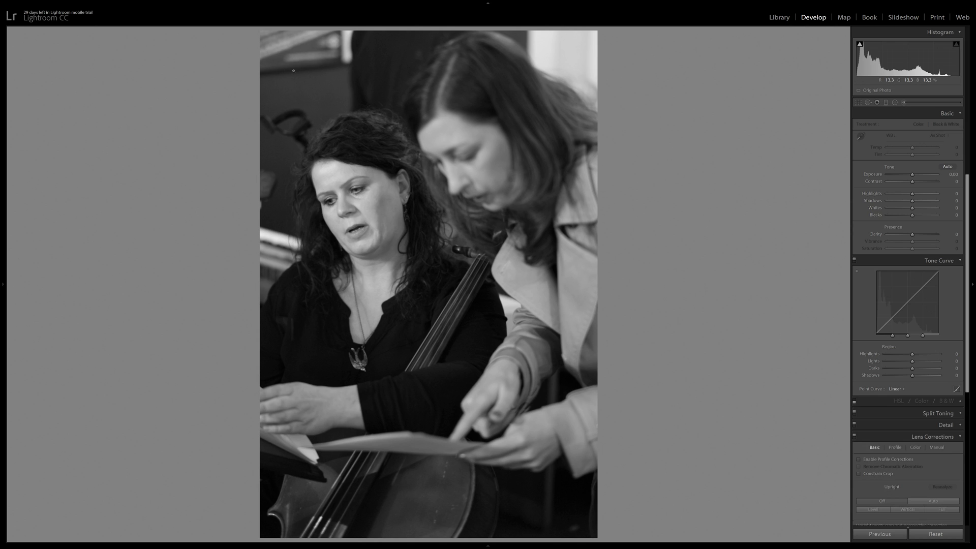
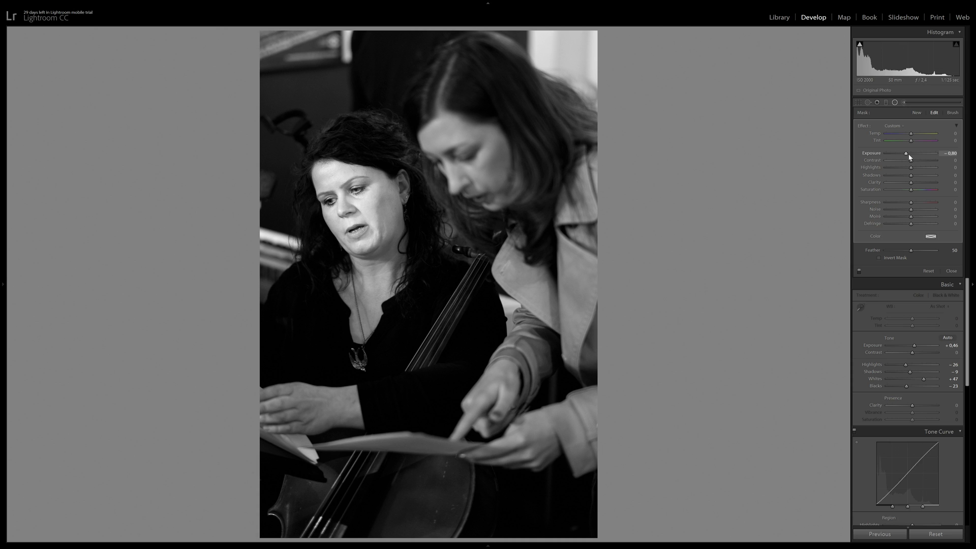
- Set the radial filter's exposure to -1.05, then widen its ellipse and shift it slightly upward around the seated woman's head
drag(908, 154, 903, 153)
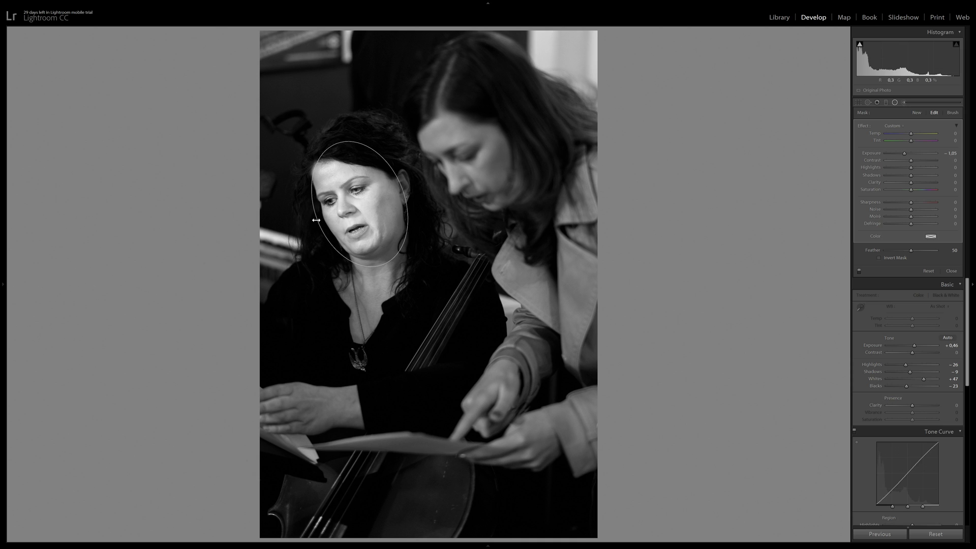
drag(320, 218, 317, 220)
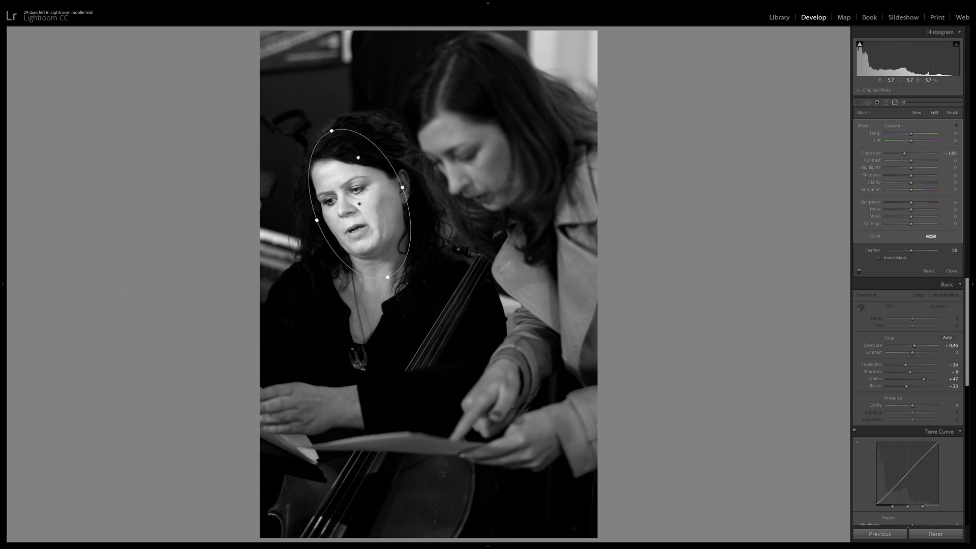
drag(402, 188, 421, 183)
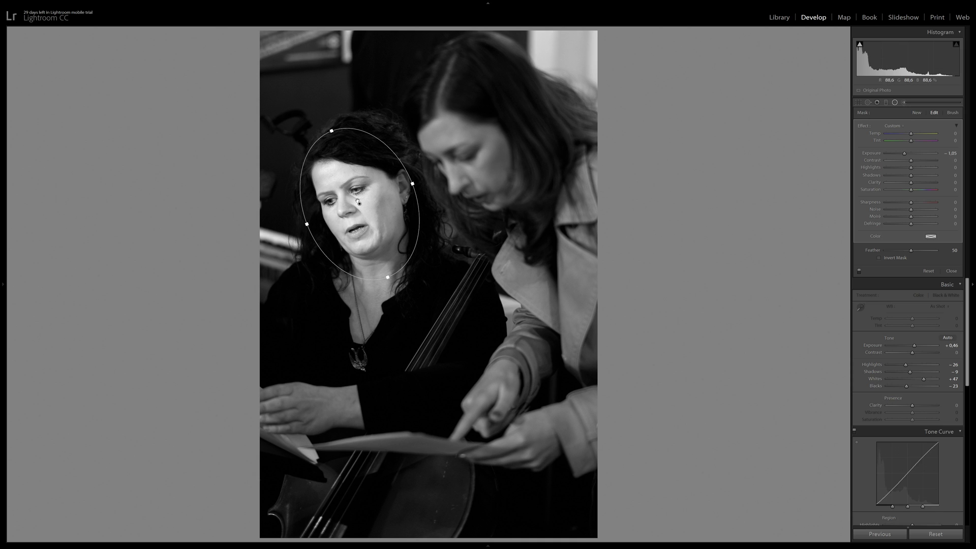
drag(361, 199, 361, 198)
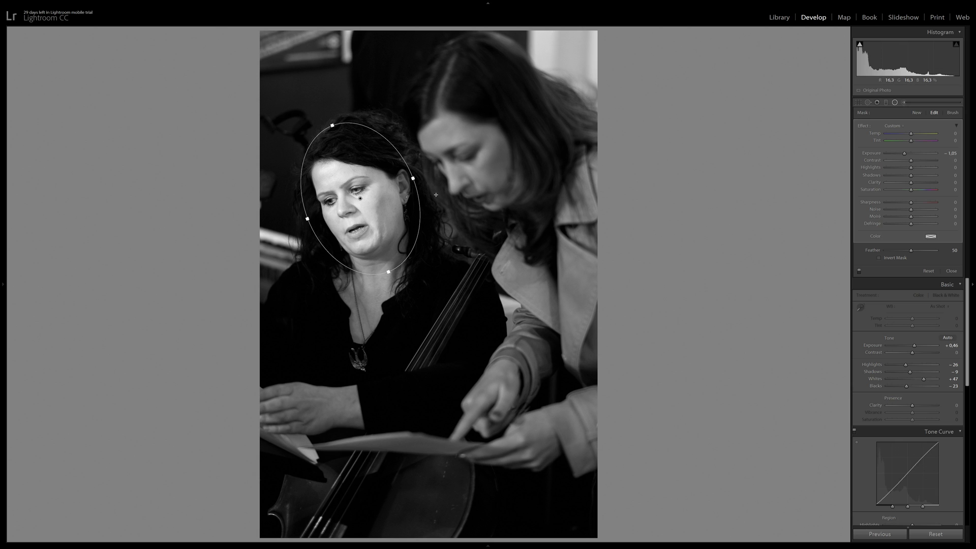
- Show the radial filter's mask overlay and switch the filter to brush editing
key(o)
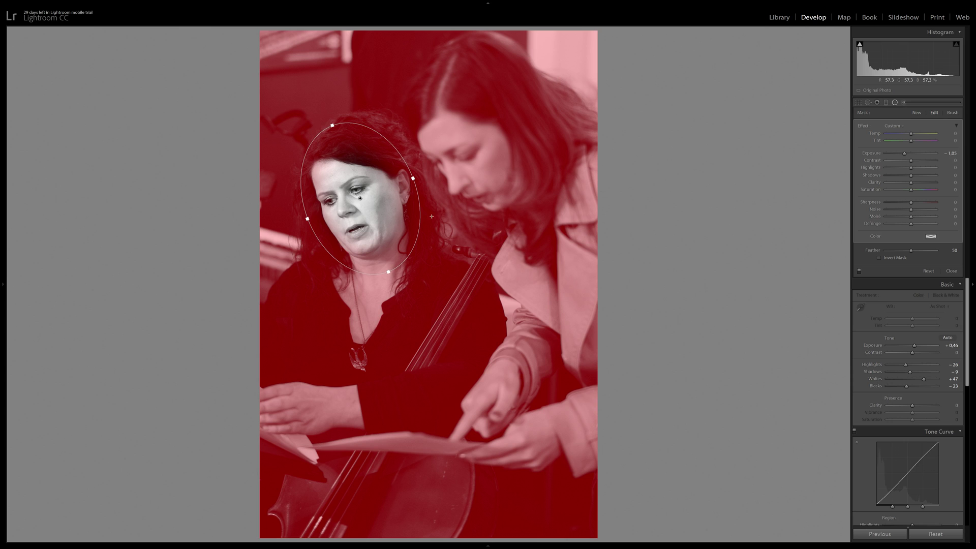
click(951, 113)
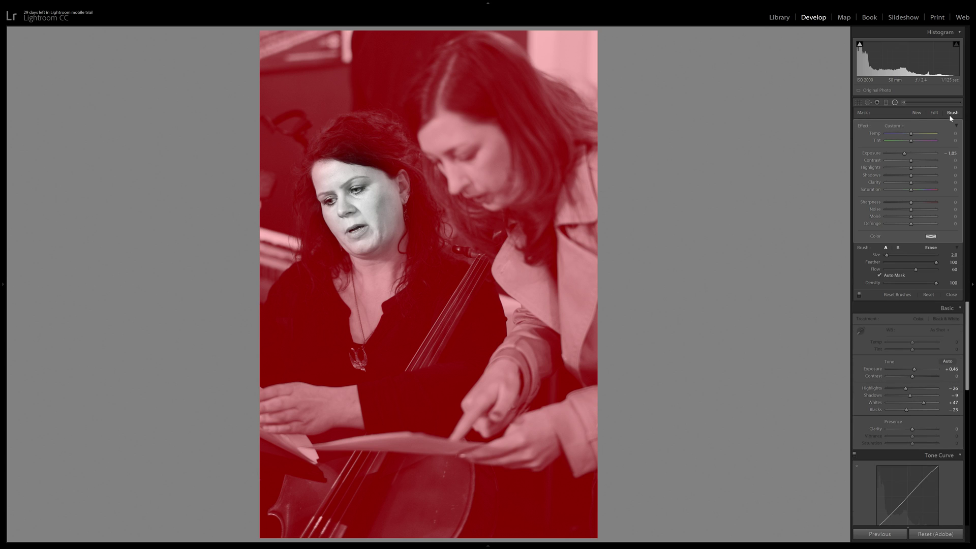
click(949, 114)
click(950, 114)
key(shift+t)
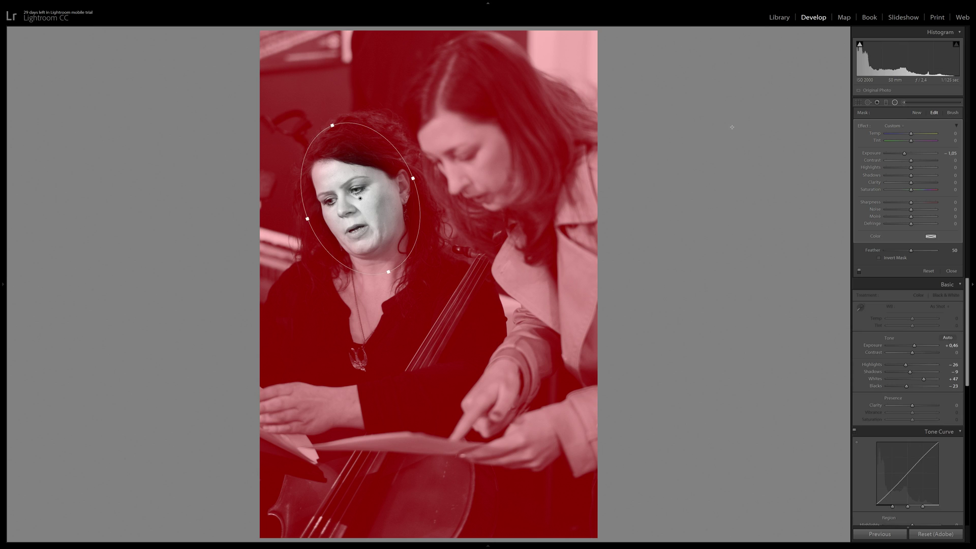
key(shift+t)
key(shift+t)
key(shift+t)
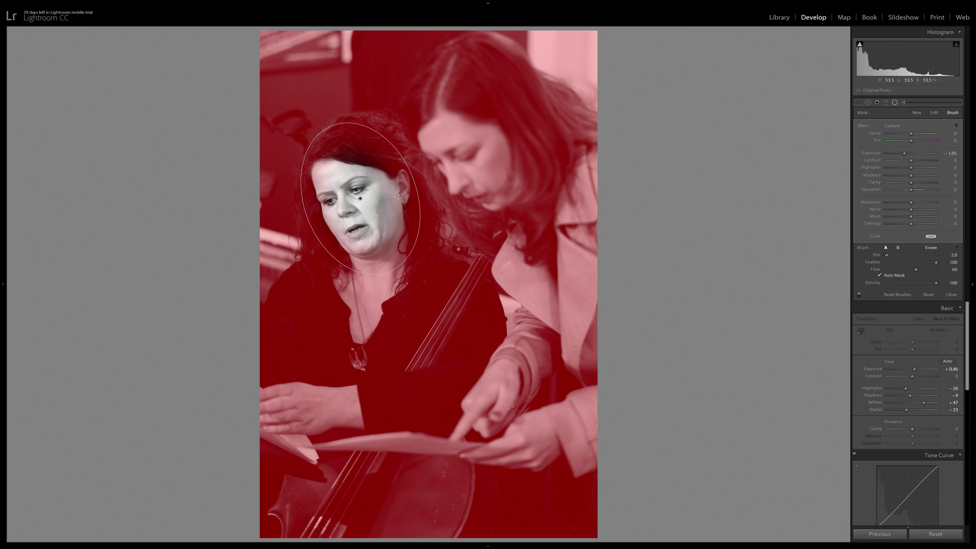
- Erase the radial mask over the seated woman's face, neck and neckline with a size 5.0 brush, then hide the overlay and close the filter
key(alt)
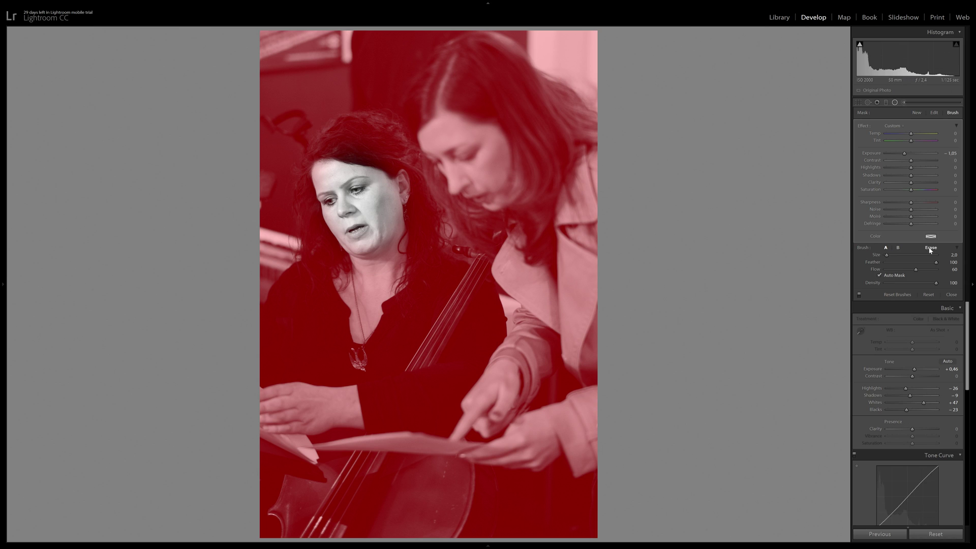
key(alt)
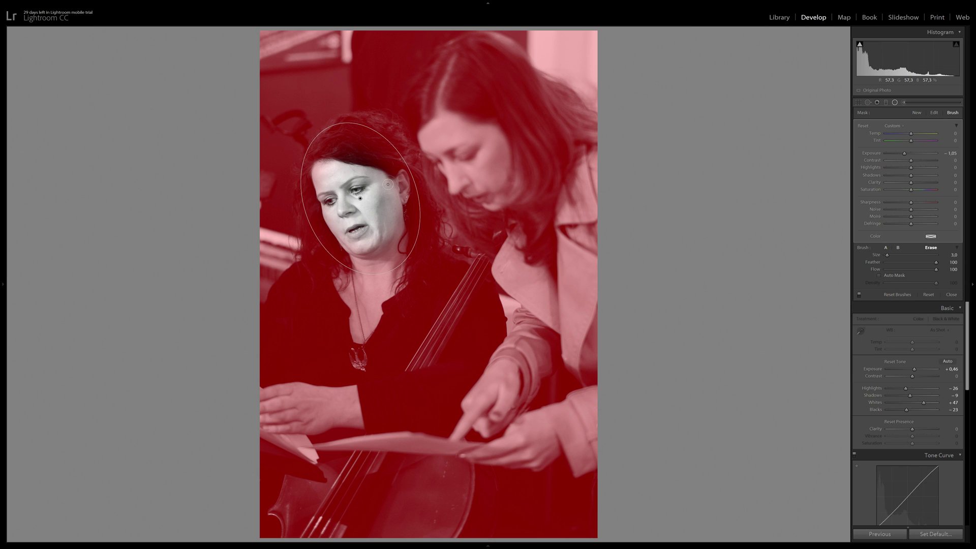
scroll(389, 181, up, 2)
mouse_move(366, 168)
mouse_down()
mouse_move(332, 152)
mouse_move(312, 158)
mouse_move(319, 181)
mouse_up()
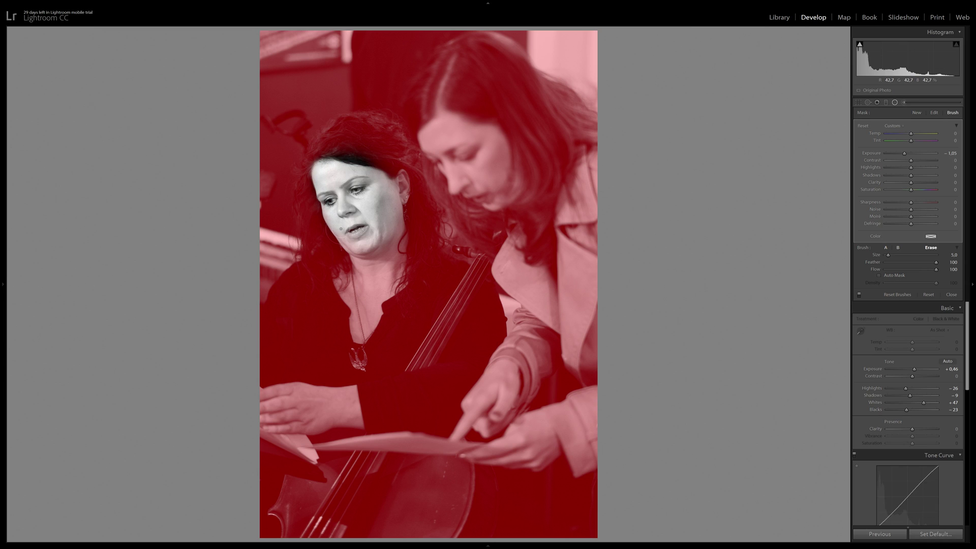
mouse_move(340, 228)
mouse_down()
mouse_move(372, 248)
mouse_move(389, 220)
mouse_up()
drag(383, 185, 378, 180)
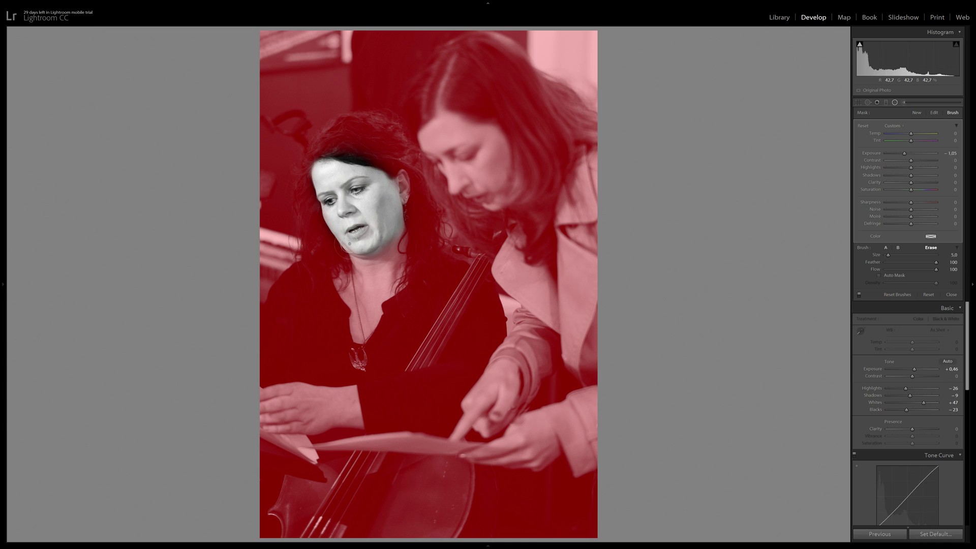
mouse_move(376, 275)
mouse_down()
mouse_move(355, 257)
mouse_move(353, 267)
mouse_move(376, 269)
mouse_move(397, 253)
mouse_move(381, 295)
mouse_move(391, 279)
mouse_move(376, 290)
mouse_move(358, 280)
mouse_move(374, 314)
mouse_move(362, 335)
mouse_move(343, 289)
mouse_up()
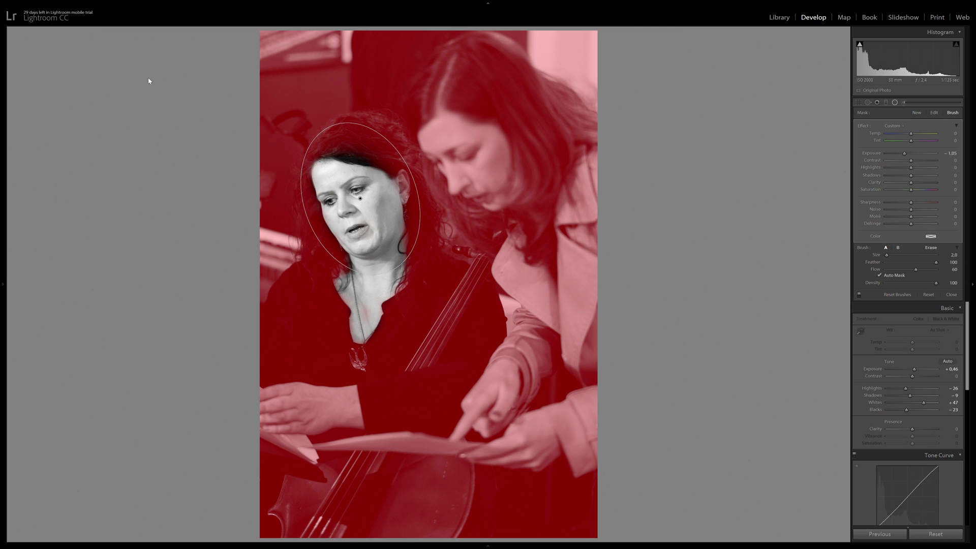
key(o)
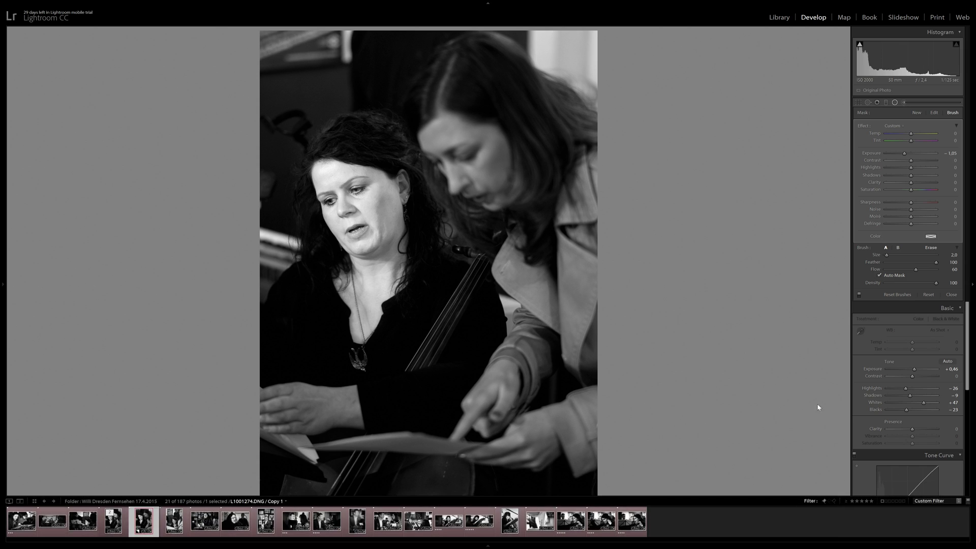
click(951, 295)
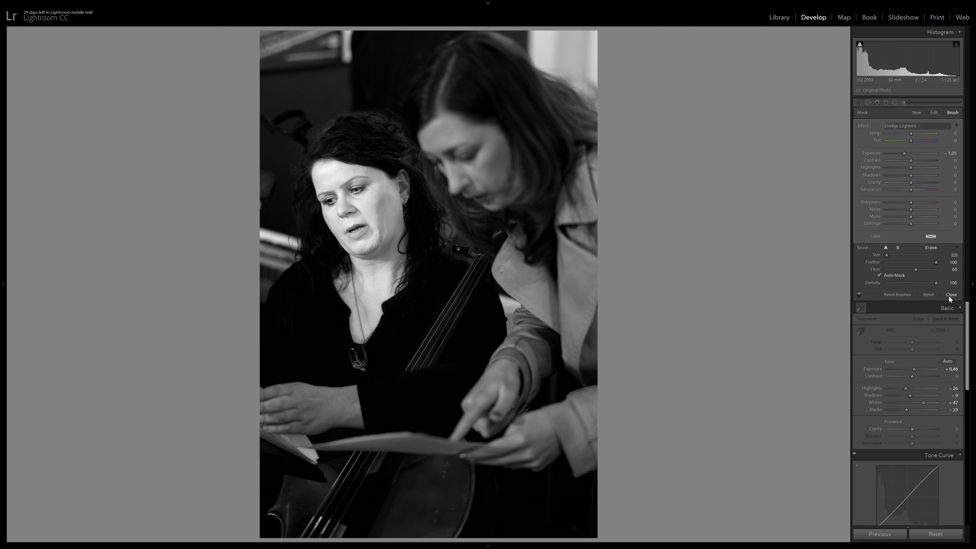
- Add a graduated filter from the photo's upper edge down to face height and set its exposure to -1.78
click(886, 102)
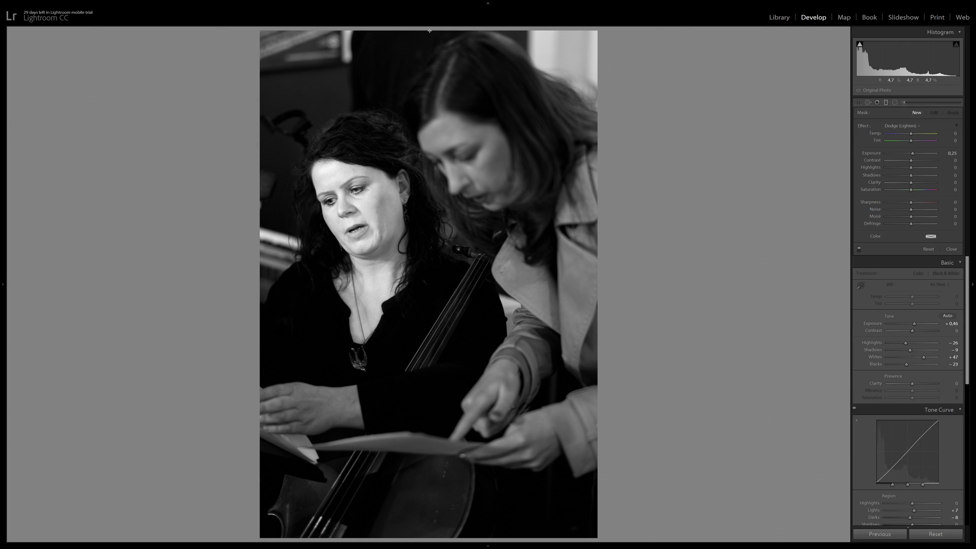
drag(430, 31, 435, 189)
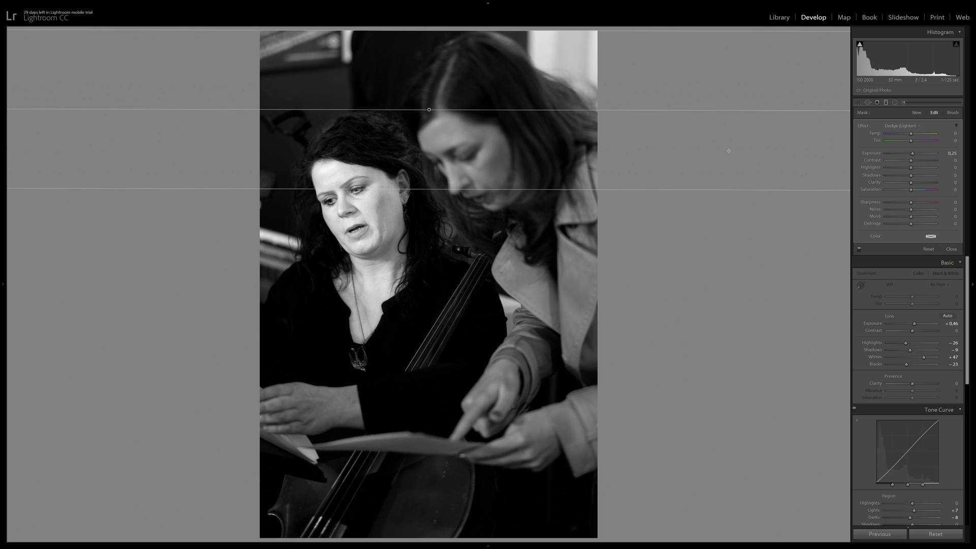
drag(912, 153, 908, 153)
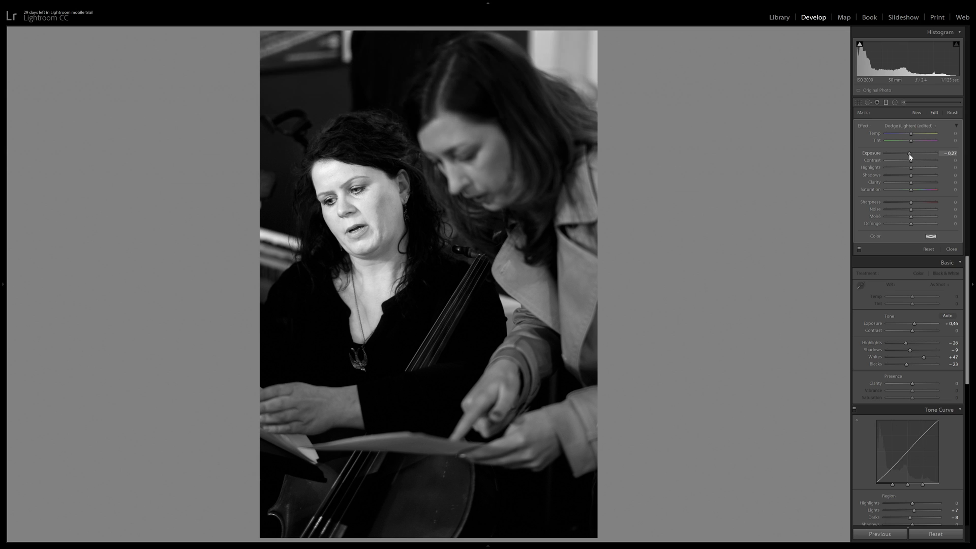
click(905, 127)
click(894, 159)
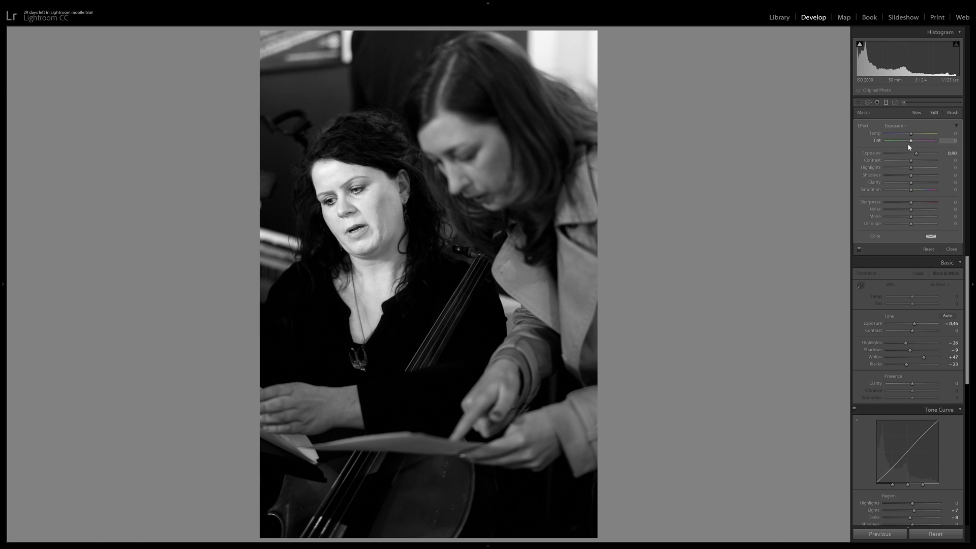
mouse_move(915, 155)
mouse_down()
mouse_move(887, 156)
mouse_move(899, 156)
mouse_up()
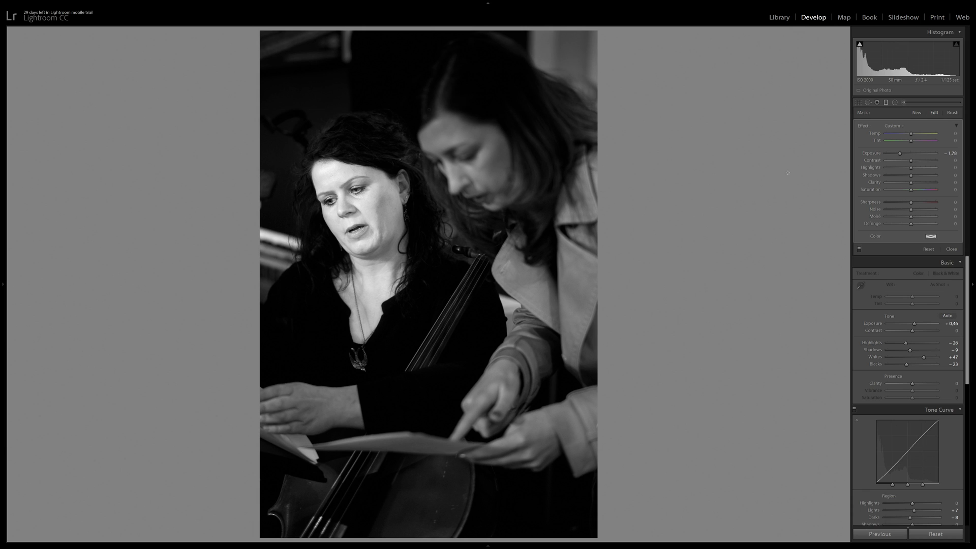
- Erase the graduated filter's darkening from the standing woman's face with a size 5.0 brush
mouse_move(496, 159)
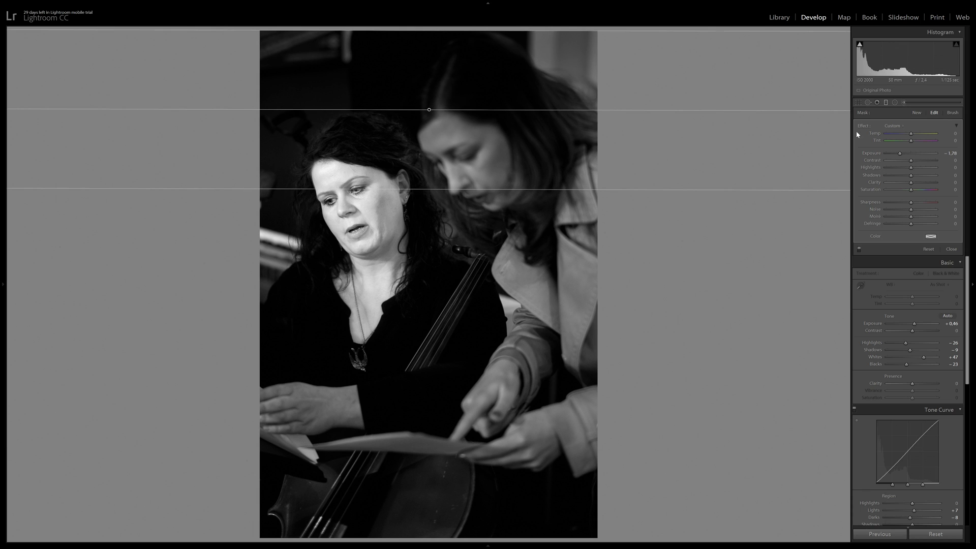
click(954, 113)
mouse_move(799, 133)
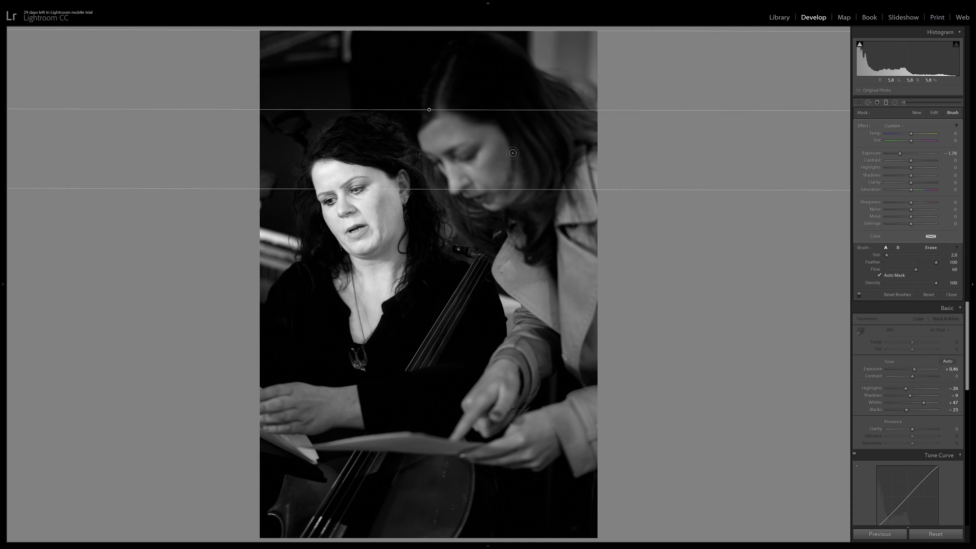
scroll(490, 153, up, 2)
key(alt)
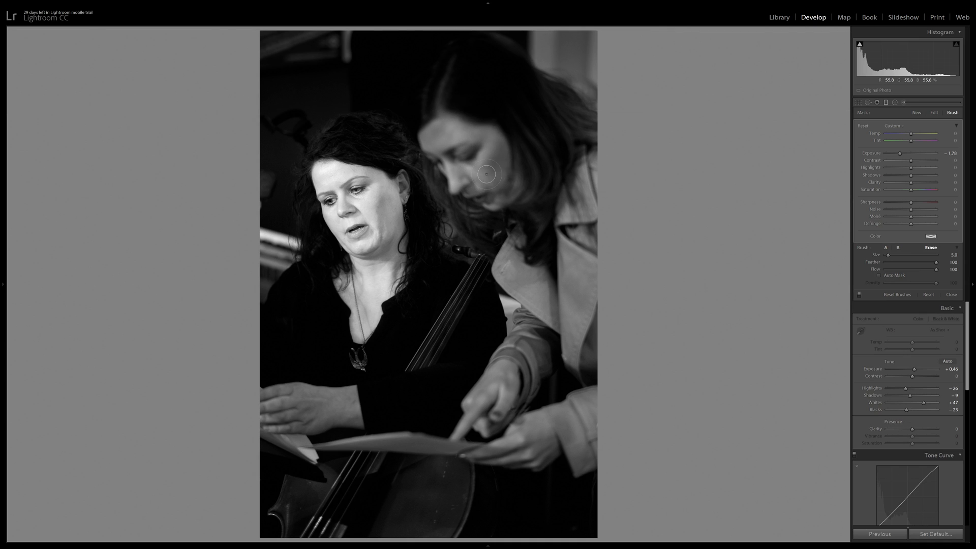
mouse_move(444, 127)
mouse_down()
mouse_move(424, 139)
mouse_move(499, 208)
mouse_move(499, 159)
mouse_move(456, 122)
mouse_up()
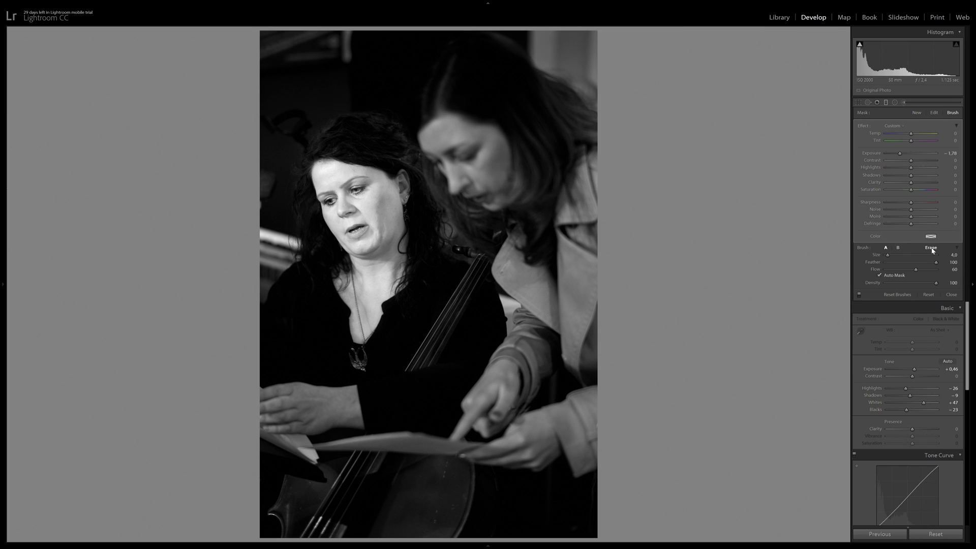
key(alt)
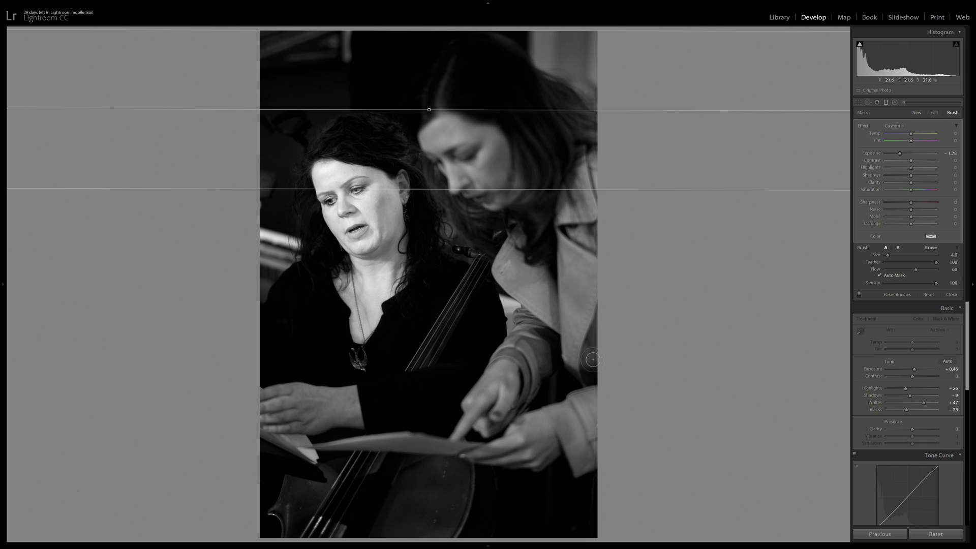
- Revert the photo to its Create Virtual Copy history state
mouse_move(2, 283)
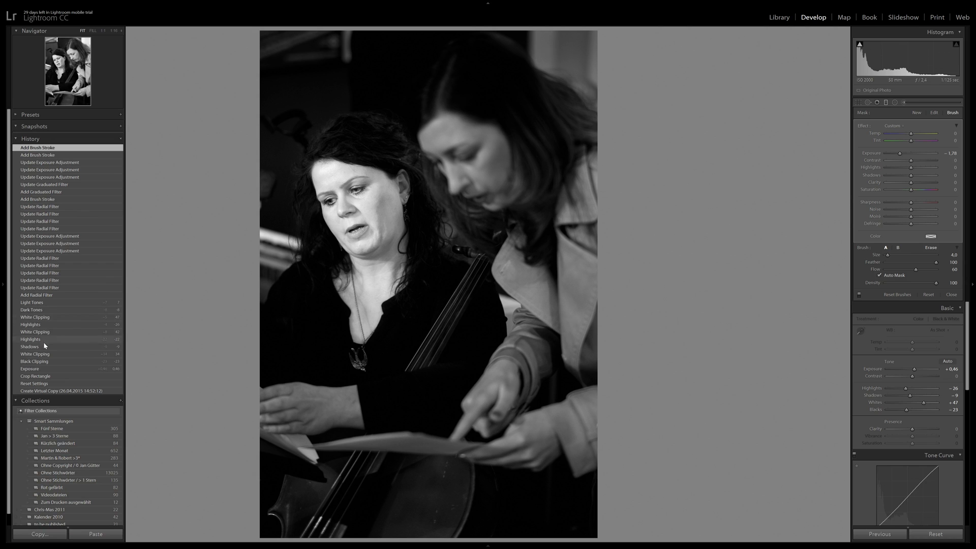
click(47, 390)
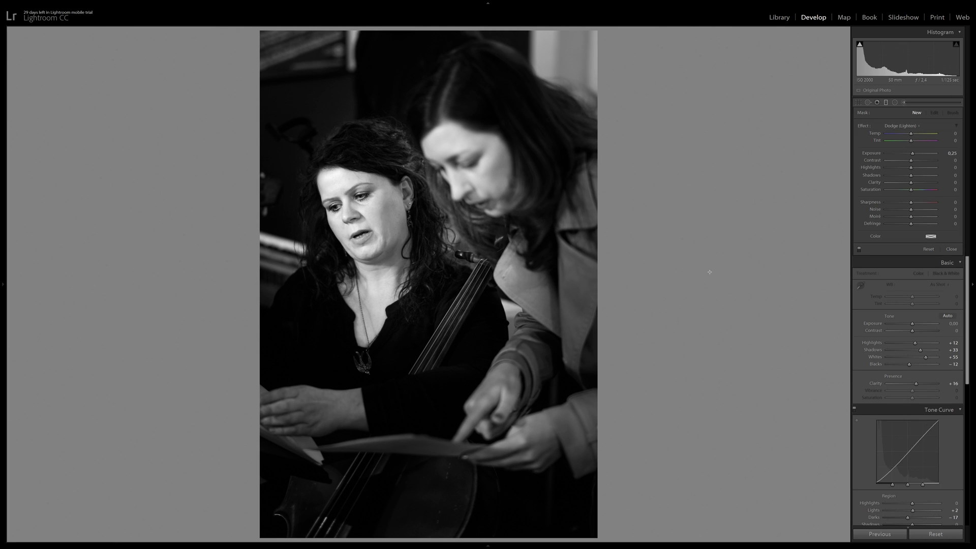
- Examine the existing radial filters on the standing woman's pointing hands and the seated woman's hands
click(894, 102)
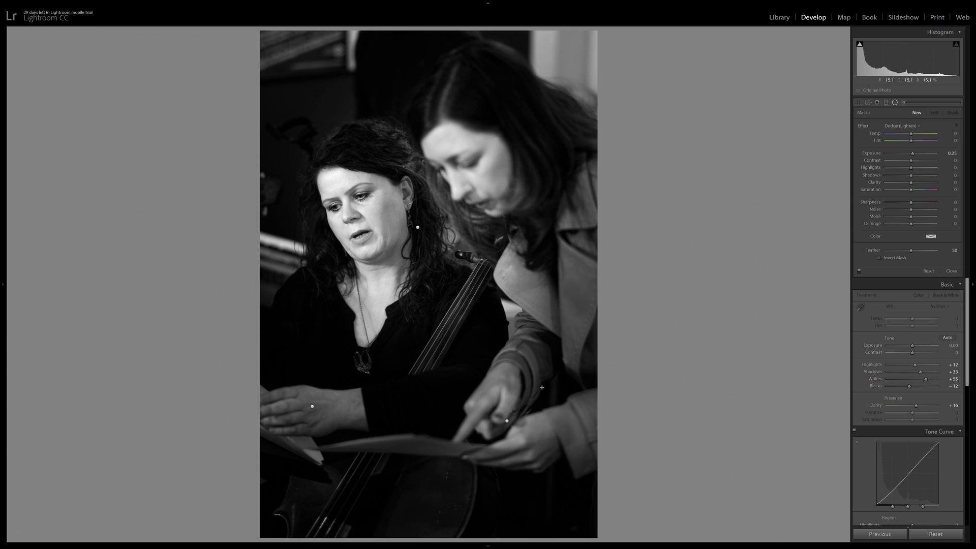
click(507, 420)
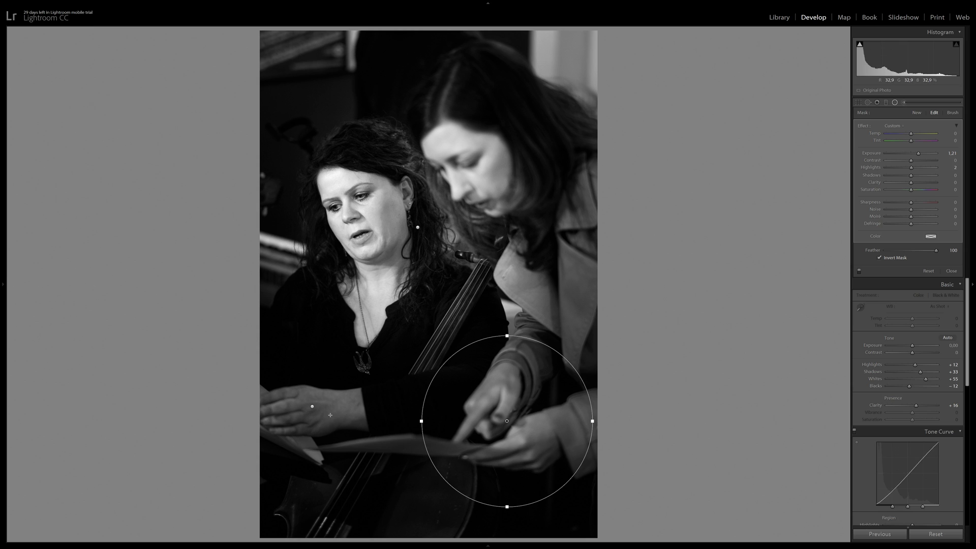
drag(312, 407, 383, 401)
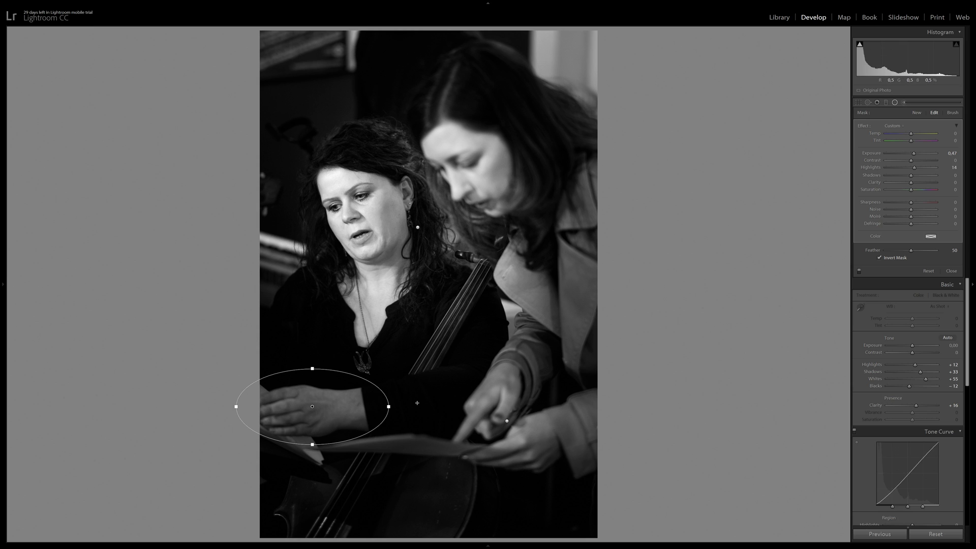